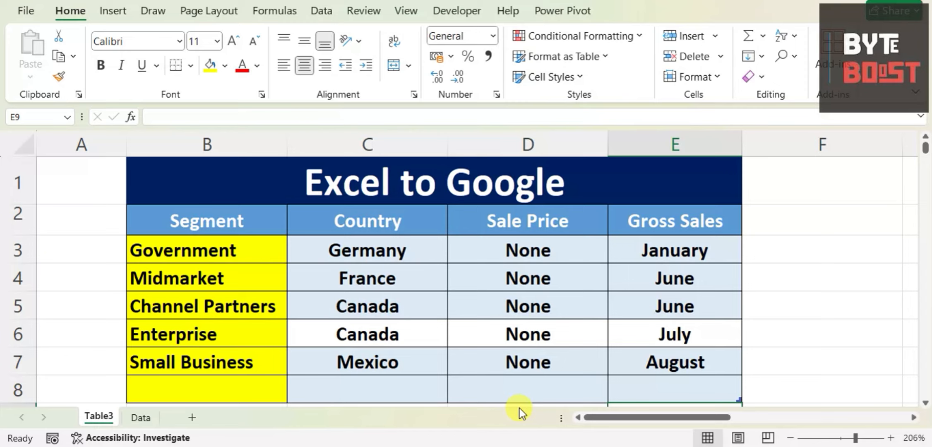
pyautogui.click(258, 215)
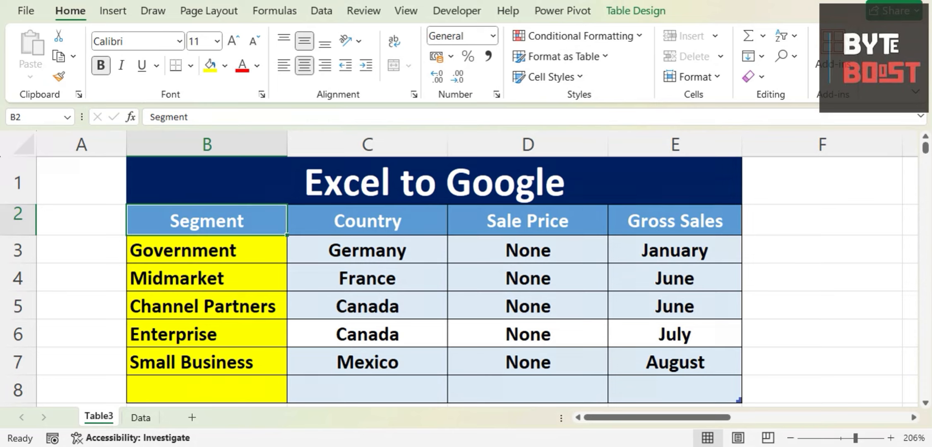
pyautogui.moveTo(164, 175); pyautogui.dragTo(693, 384)
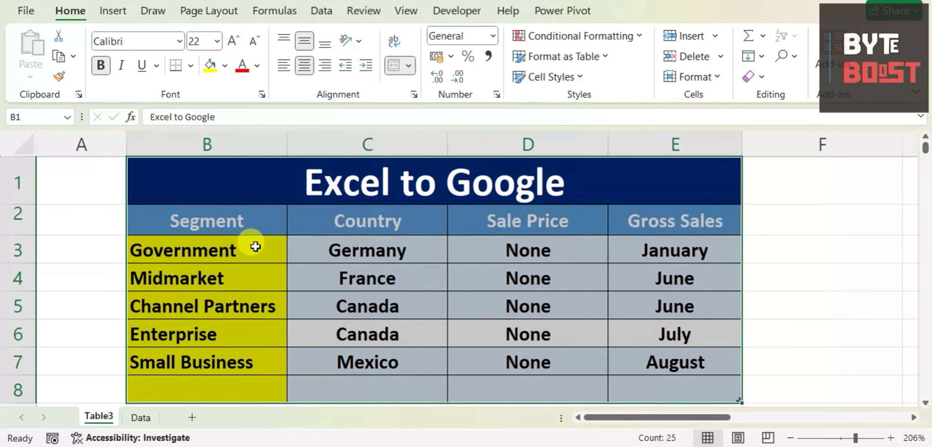
pyautogui.click(208, 388)
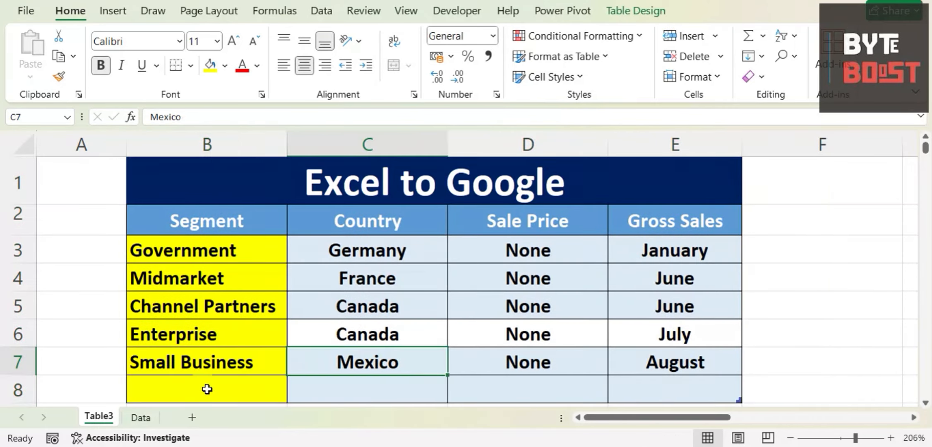
pyautogui.moveTo(319, 389); pyautogui.dragTo(673, 378)
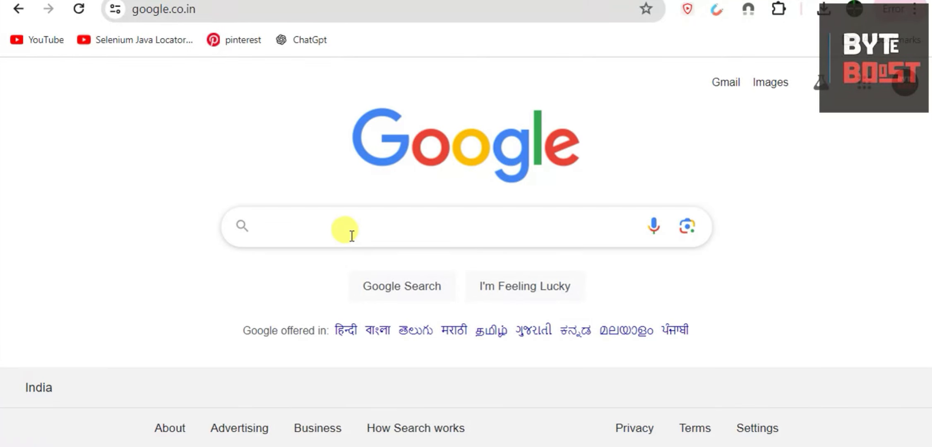
# Step: Switch to Chrome, search Google for "download google drive" and open the Download - Google Drive page
pyautogui.click(352, 235)
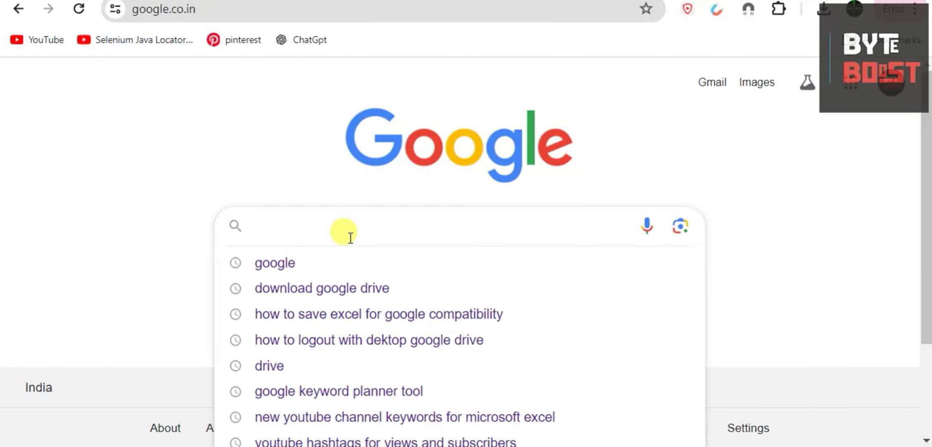
pyautogui.click(350, 287)
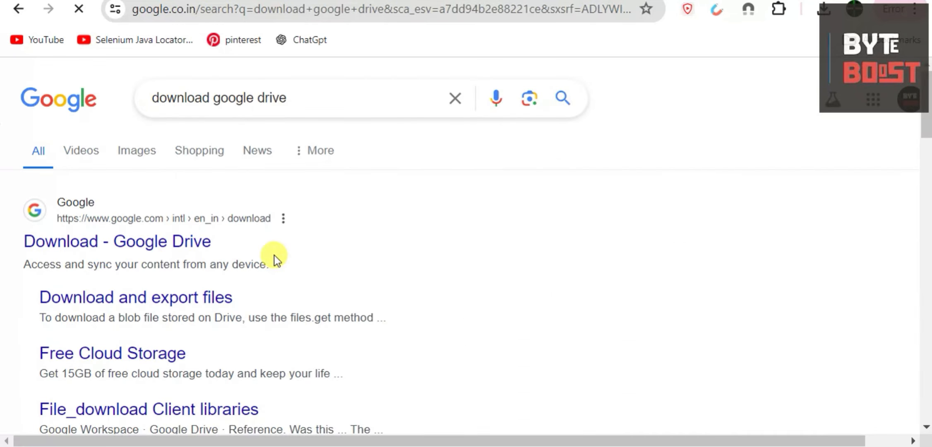
pyautogui.click(61, 245)
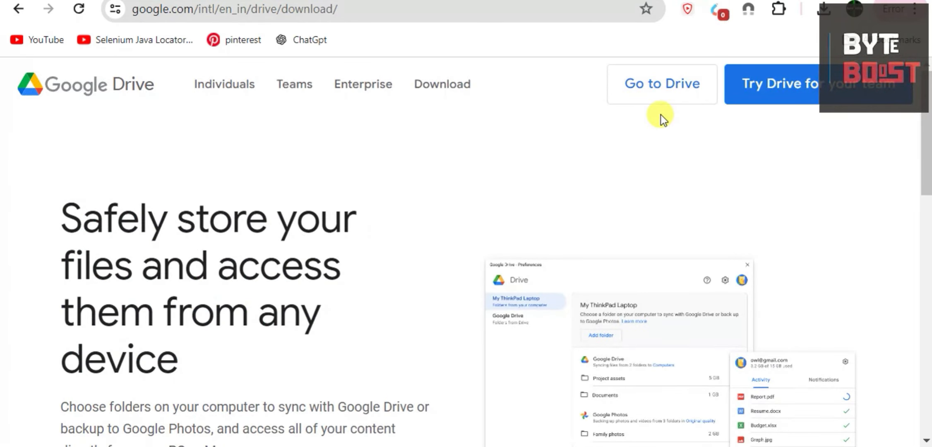
# Step: Copy the link address of Download Drive for desktop and paste it into cell B10 of the Excel sheet Table3
pyautogui.scroll(-5, 602, 140)
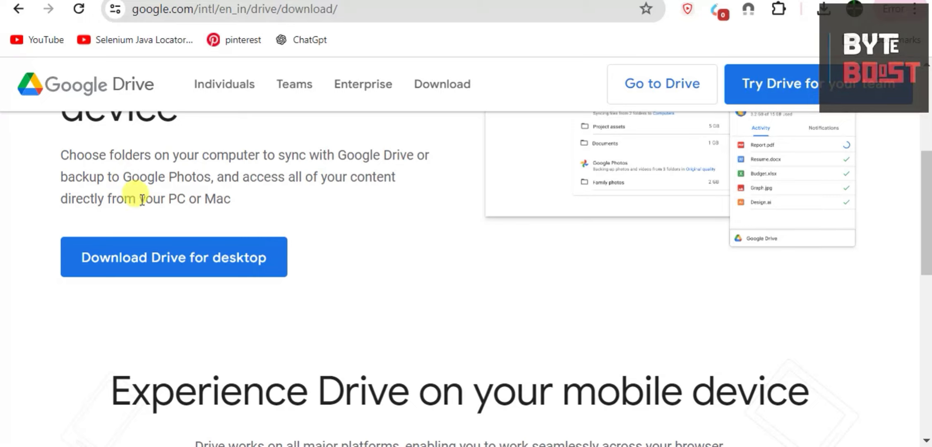
pyautogui.rightClick(136, 246)
pyautogui.click(191, 191)
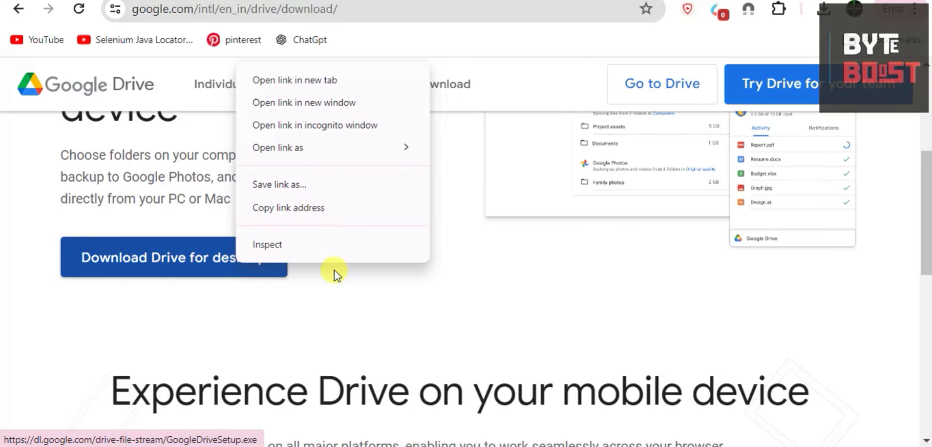
pyautogui.click(308, 216)
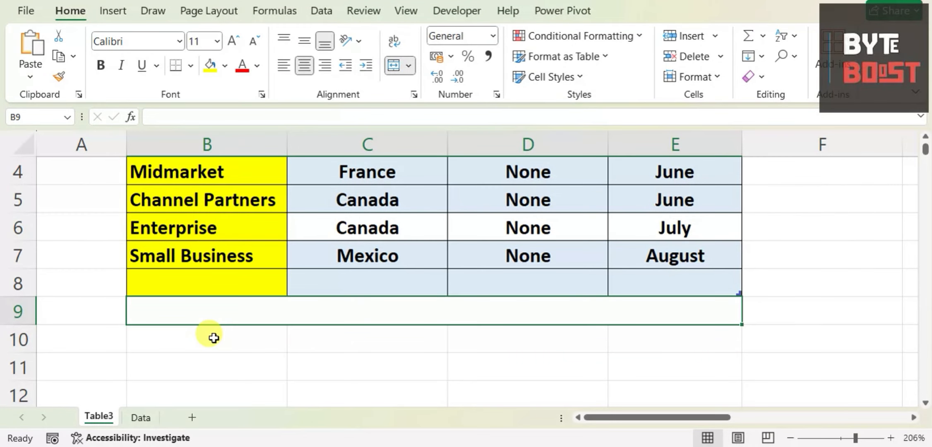
pyautogui.click(213, 337)
pyautogui.hotkey('ctrl', 'v')
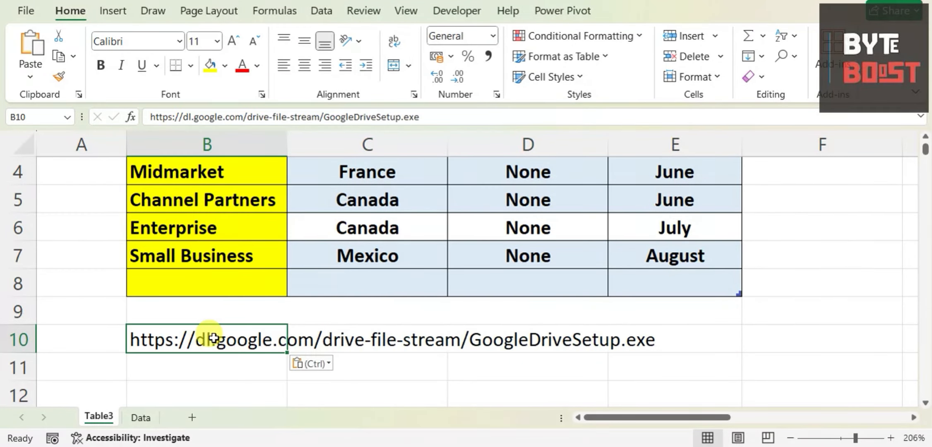
# Step: Copy the URL text from B10 into merged cell B9 and turn it into a clickable hyperlink
pyautogui.click(228, 308)
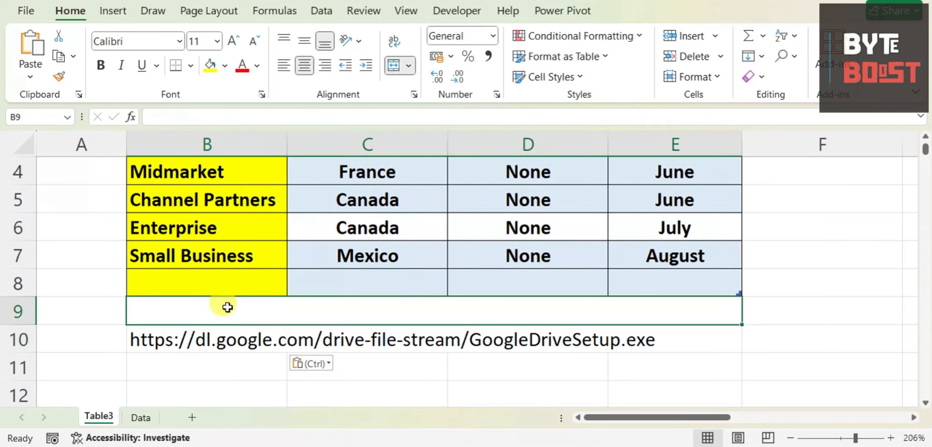
pyautogui.click(224, 347)
pyautogui.moveTo(449, 115); pyautogui.dragTo(13, 148)
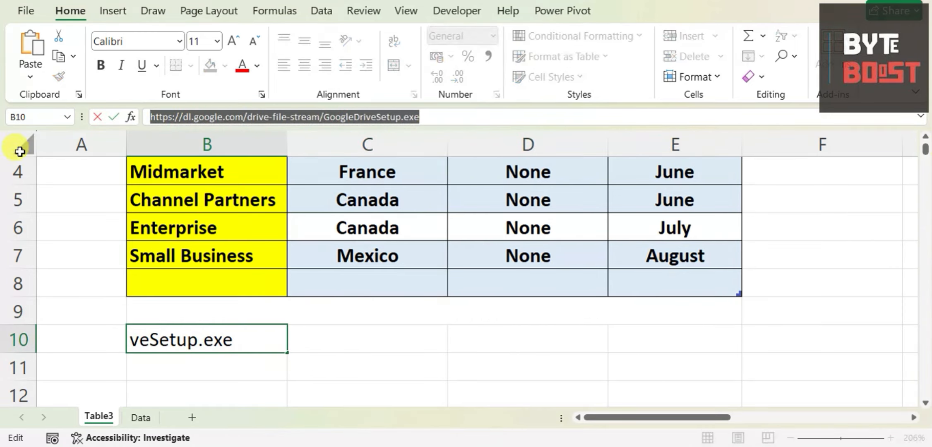
pyautogui.click(201, 301)
pyautogui.hotkey('ctrl', 'v')
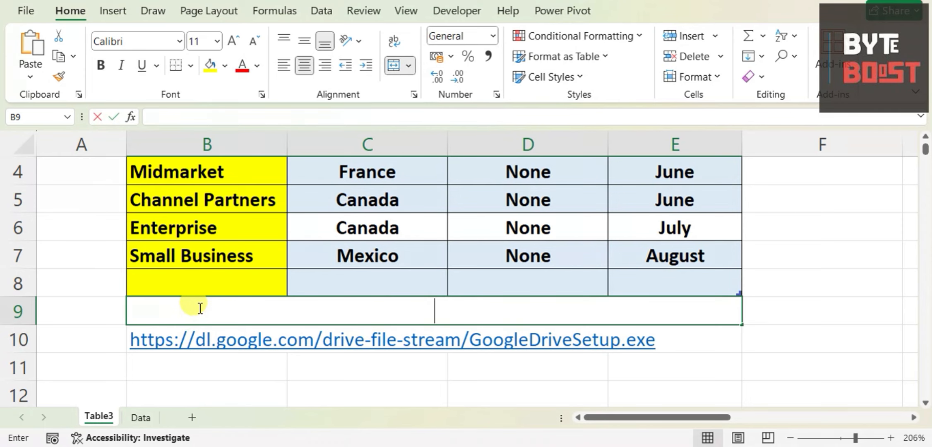
pyautogui.click(688, 366)
pyautogui.click(146, 316)
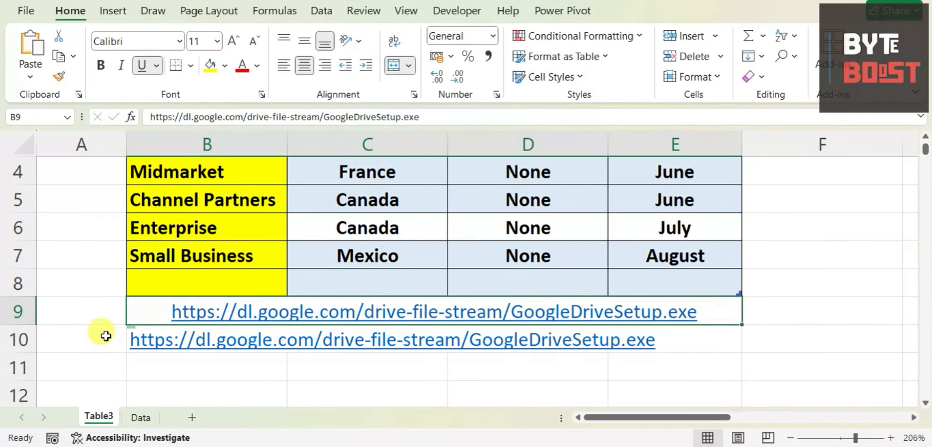
# Step: Delete row 10 with the duplicate download link
pyautogui.rightClick(17, 339)
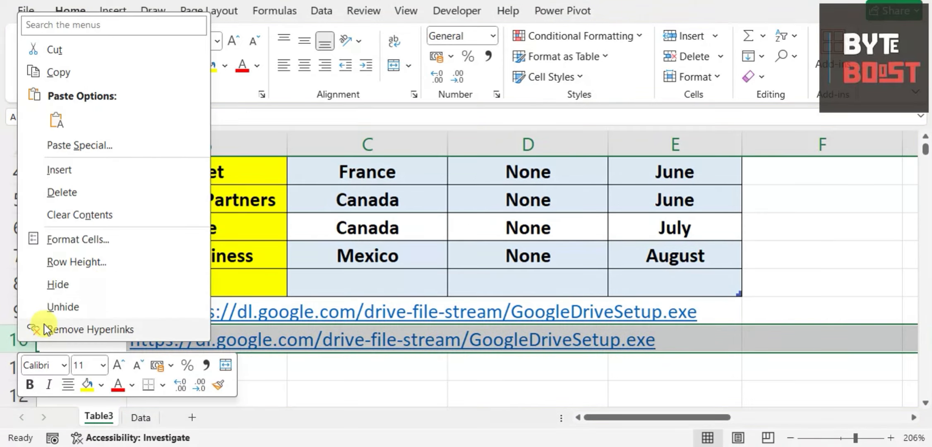
pyautogui.click(79, 195)
pyautogui.click(323, 386)
# Step: Test the Google Drive setup link in row 9 and return to the worksheet
pyautogui.click(137, 310)
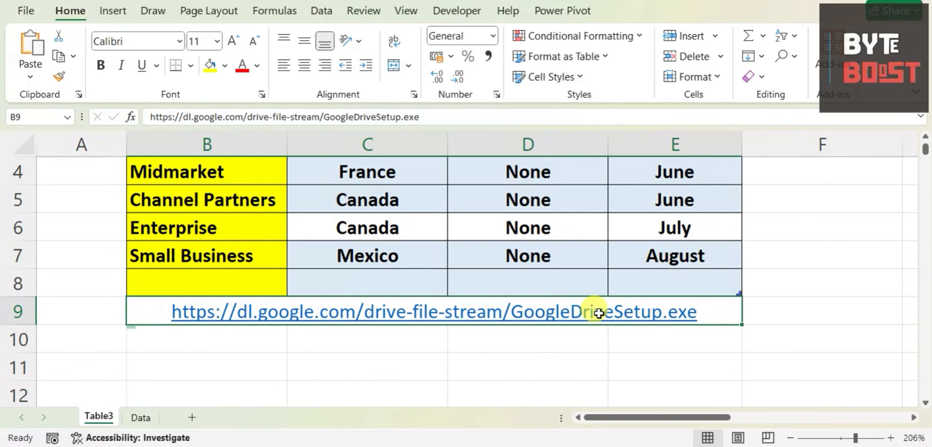
pyautogui.click(440, 322)
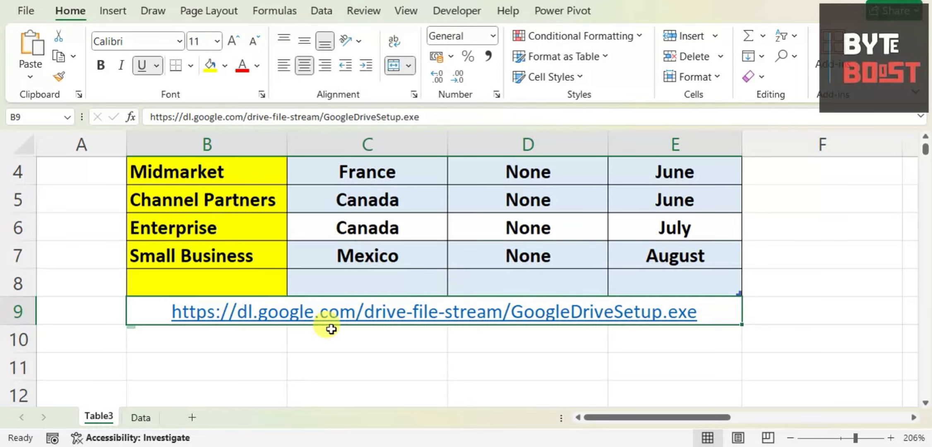
pyautogui.click(289, 344)
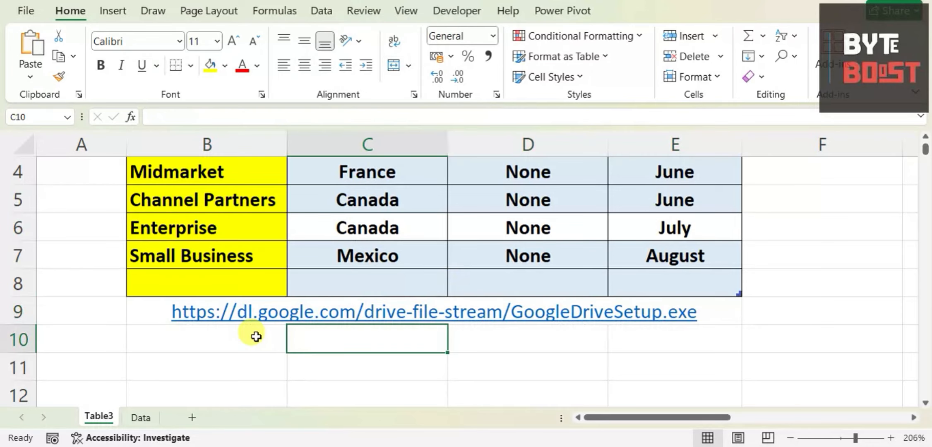
# Step: Apply All Borders to the merged link cell B9
pyautogui.click(143, 305)
pyautogui.click(191, 64)
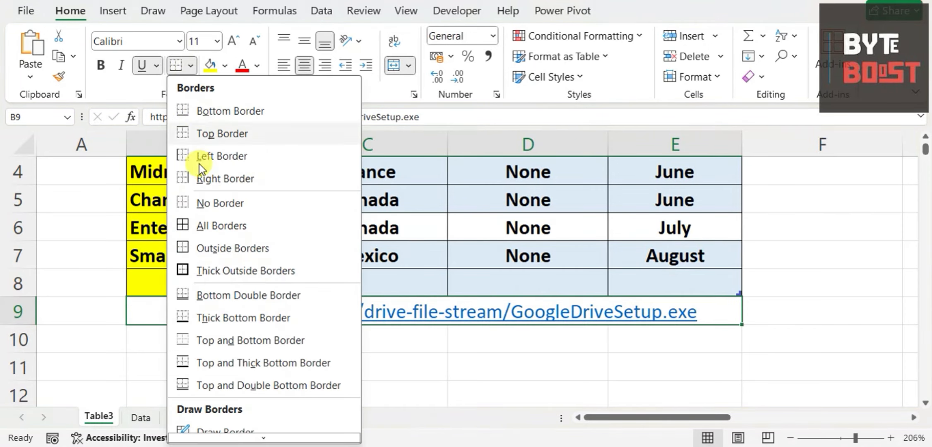
pyautogui.click(199, 224)
pyautogui.click(385, 365)
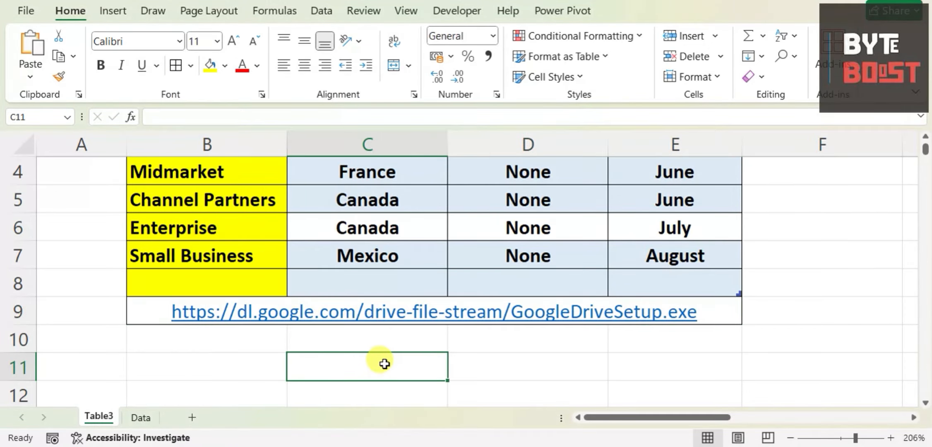
# Step: Launch the Google Drive desktop app from Windows search, get started and sign in to the Google account
pyautogui.scroll(1, 389, 339)
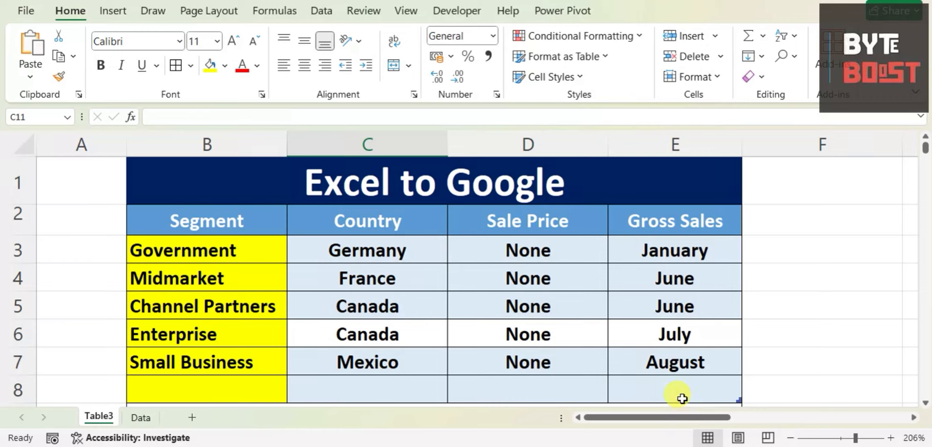
pyautogui.click(738, 446)
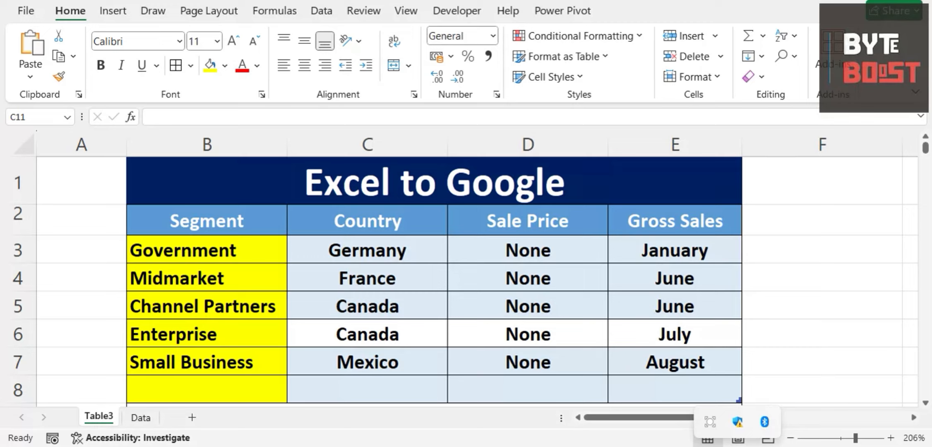
pyautogui.press('super+s')
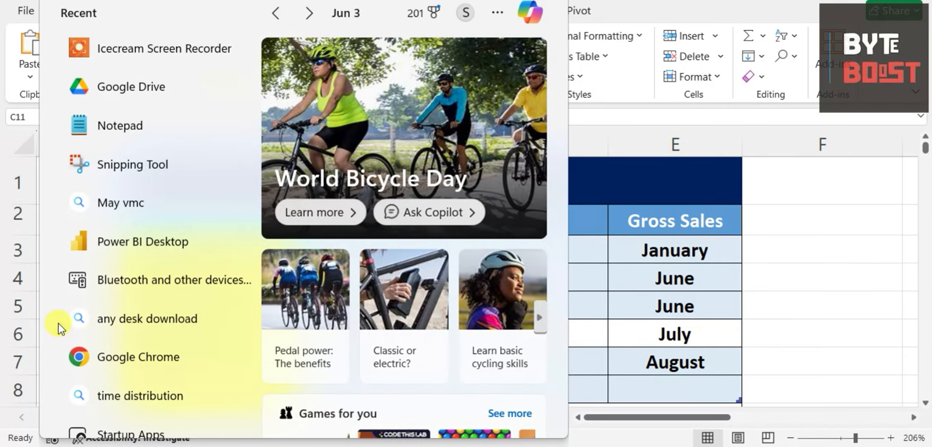
pyautogui.click(143, 78)
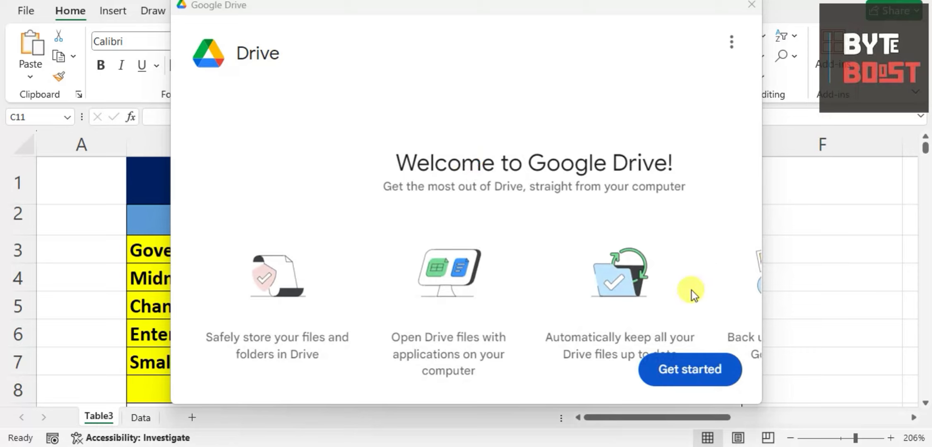
pyautogui.click(663, 369)
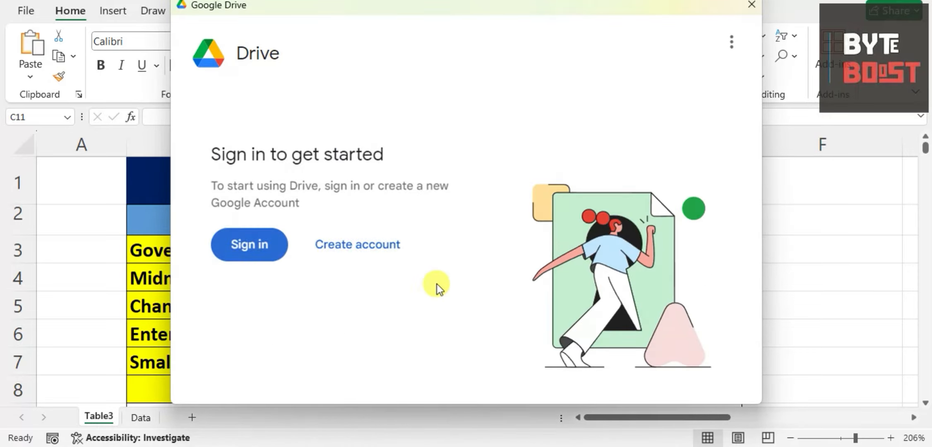
pyautogui.click(249, 248)
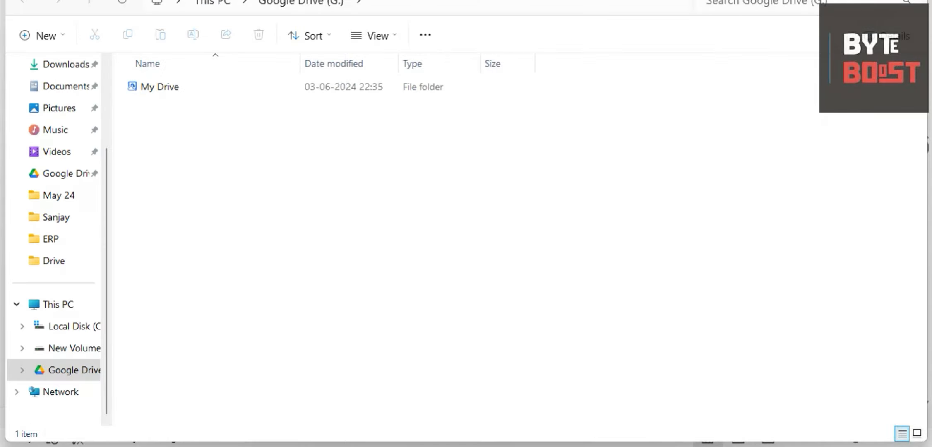
# Step: Add the Drive folder on the Desktop to the folders that sync to Google Drive
pyautogui.click(431, 289)
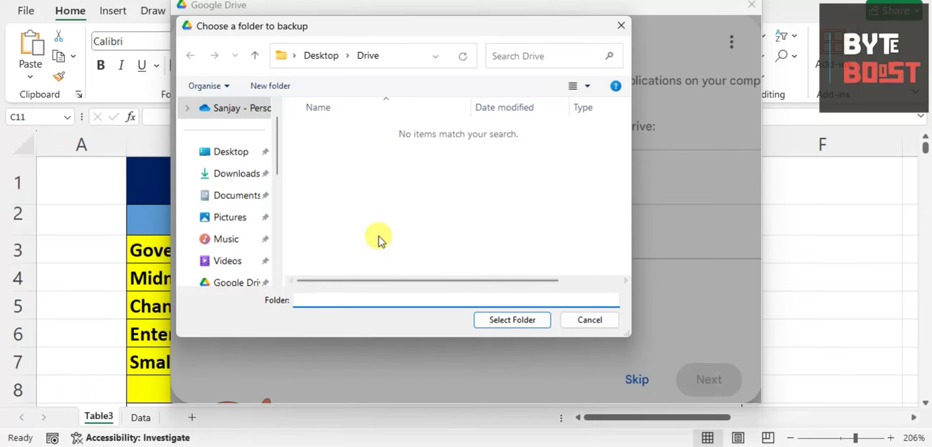
pyautogui.click(224, 152)
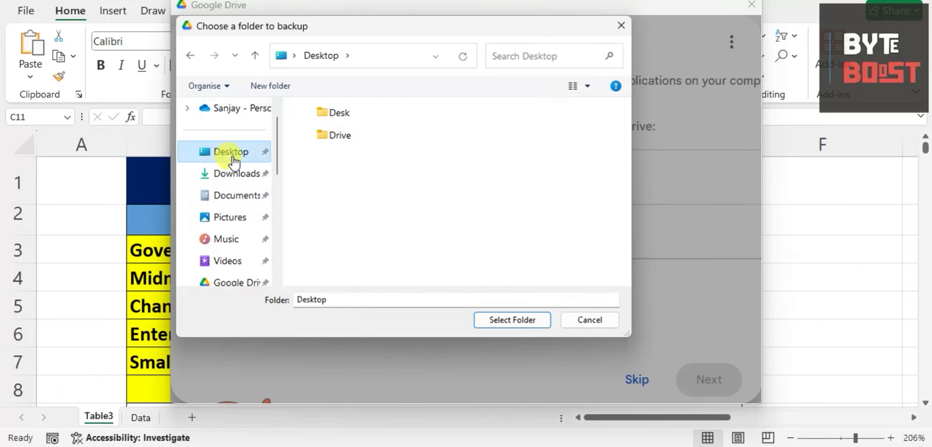
pyautogui.click(344, 140)
pyautogui.click(506, 323)
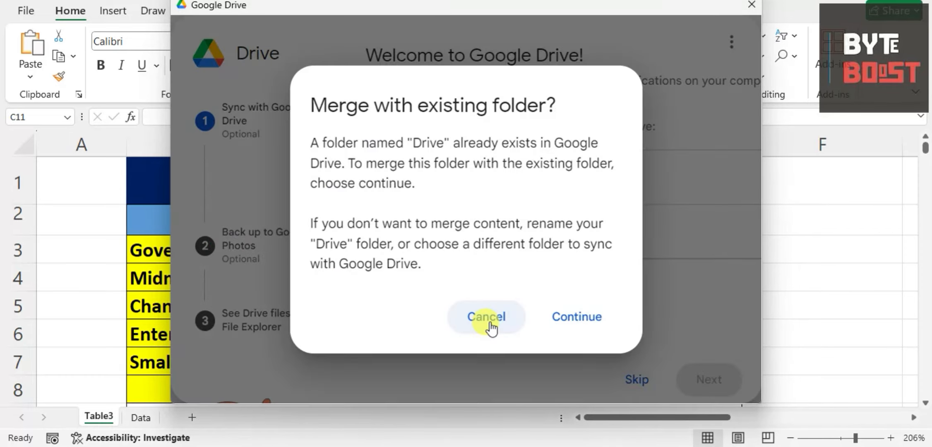
pyautogui.click(559, 322)
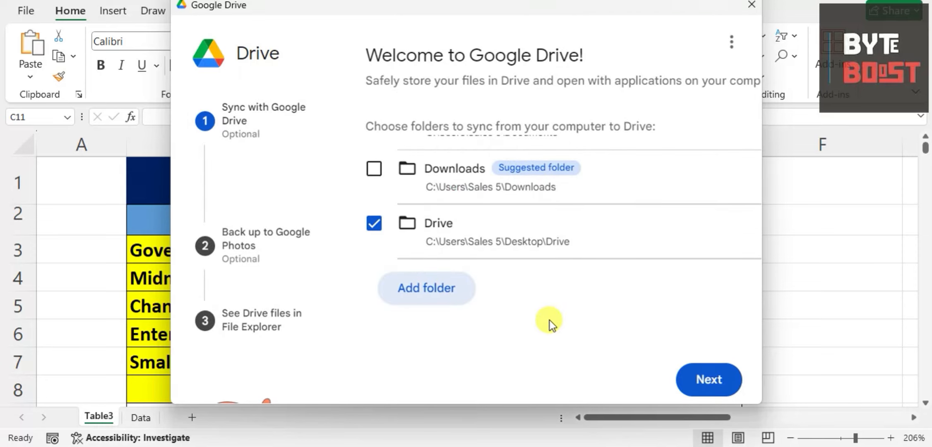
# Step: Accept the folder selection and skip the Google Photos backup
pyautogui.click(699, 375)
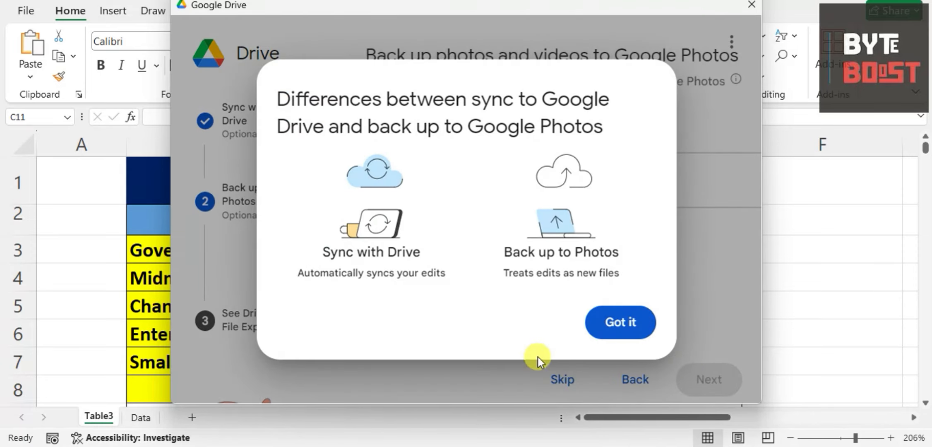
pyautogui.click(615, 328)
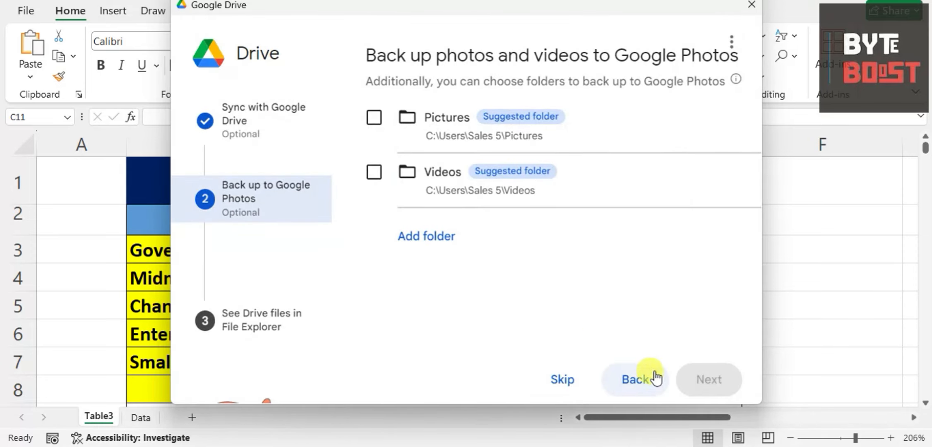
pyautogui.click(562, 380)
# Step: Skip the photo backup, confirm the Drive folder for syncing and complete the setup through to opening Drive
pyautogui.click(699, 379)
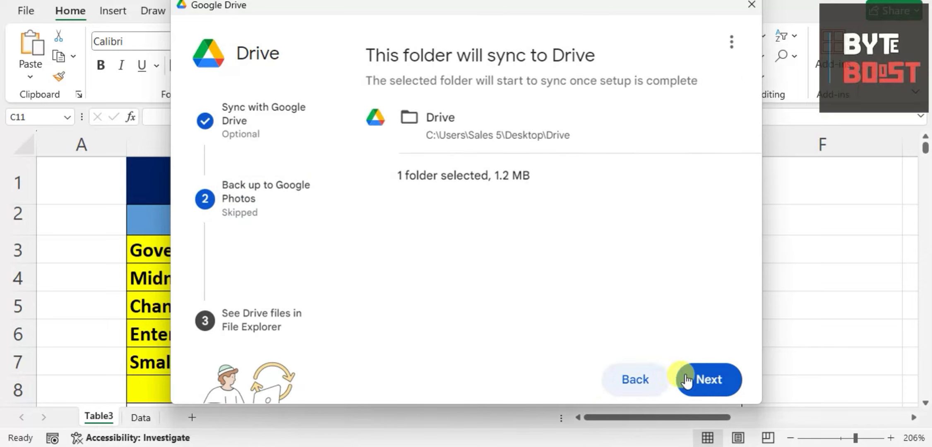
pyautogui.click(698, 378)
pyautogui.click(701, 370)
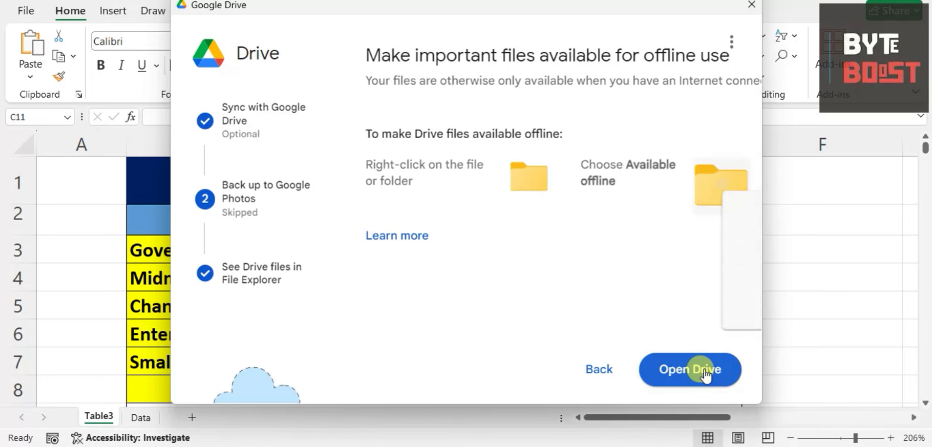
pyautogui.click(705, 373)
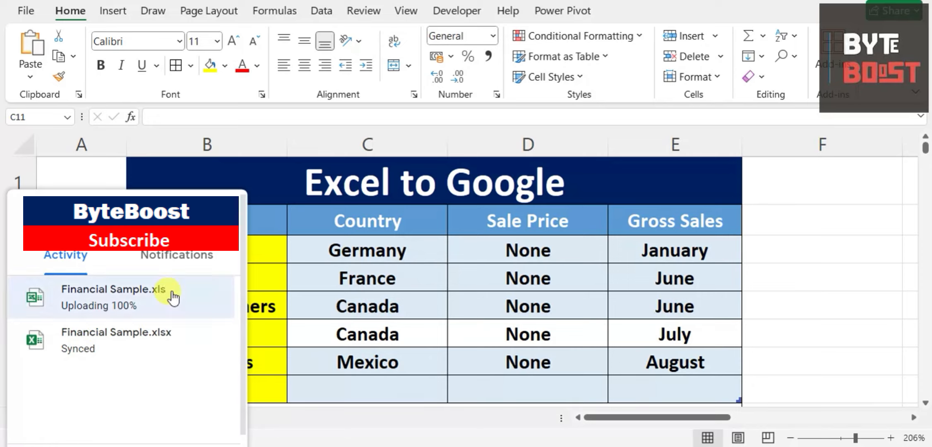
# Step: Check the Financial Sample.xls upload activity, the download link row in the worksheet and the files in the Desktop's Drive folder
pyautogui.click(118, 309)
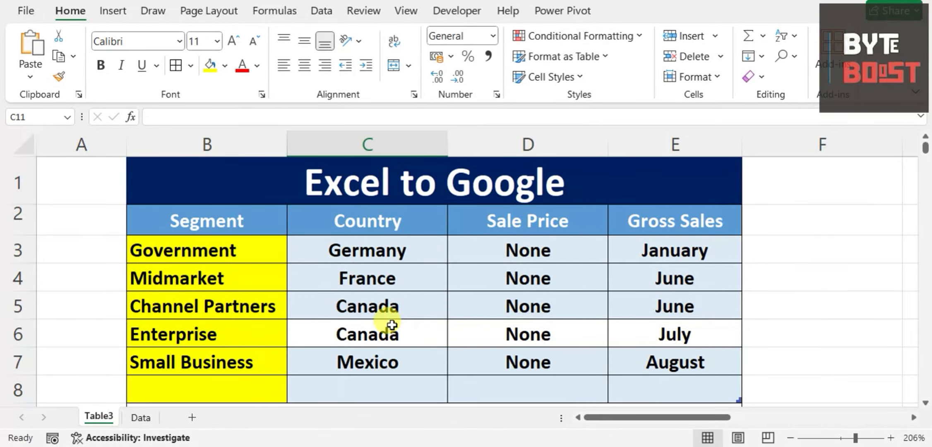
pyautogui.scroll(-2, 385, 319)
pyautogui.scroll(1, 327, 310)
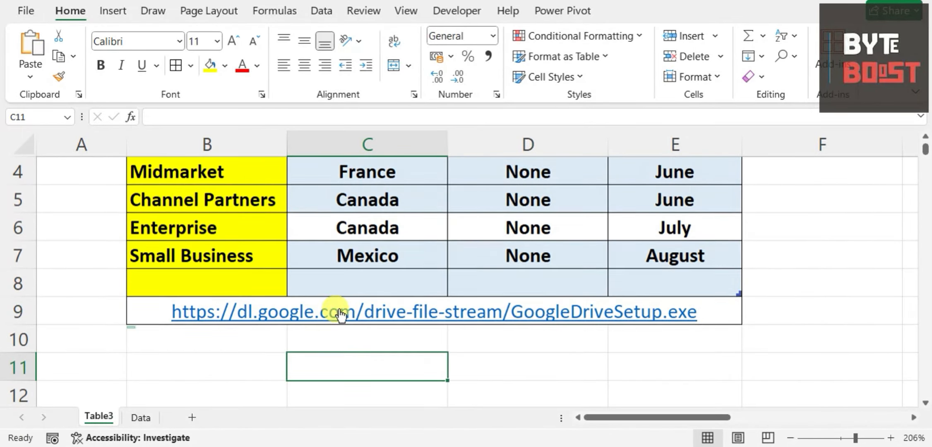
pyautogui.click(711, 311)
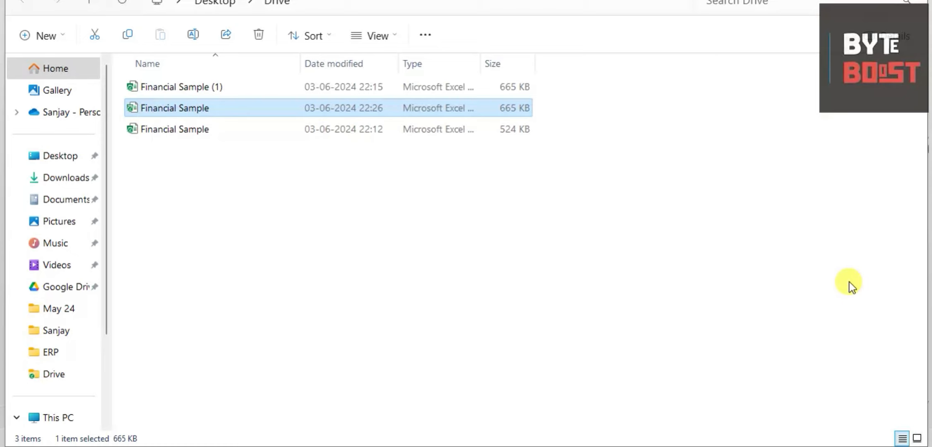
# Step: Switch to Google Drive in the browser and open both Financial Sample.xlsx files from the Drive folder of My laptop
pyautogui.hotkey('alt', 'Tab')
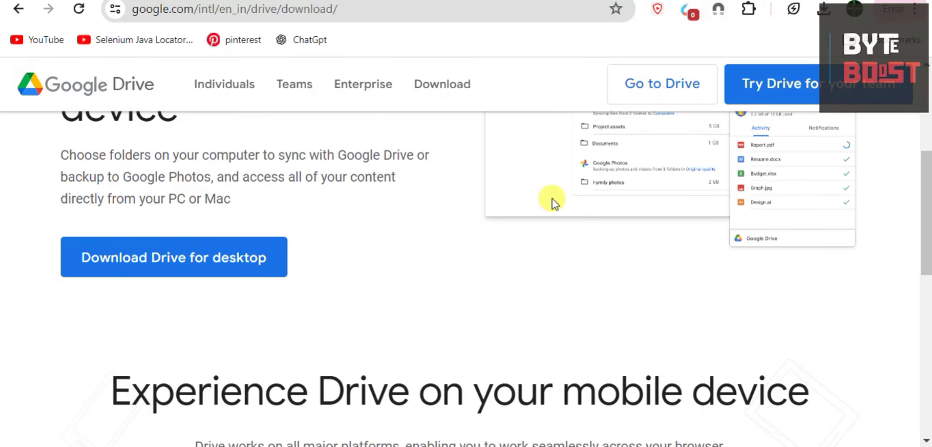
pyautogui.click(357, 240)
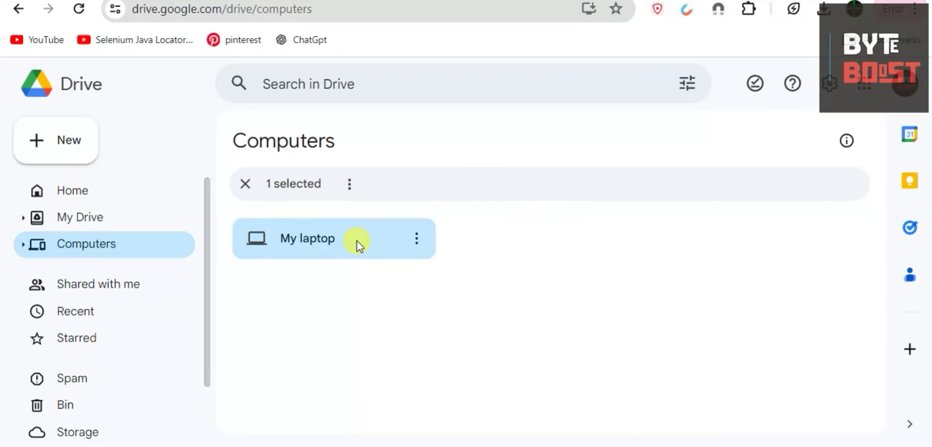
pyautogui.doubleClick(357, 241)
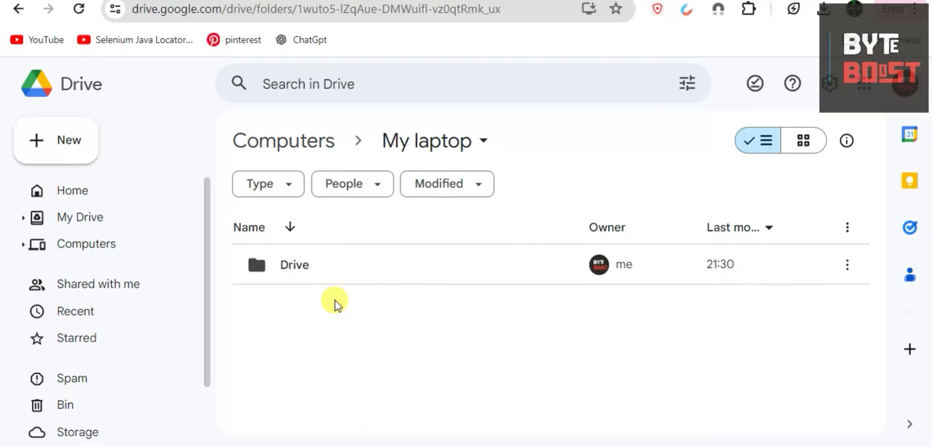
pyautogui.doubleClick(481, 268)
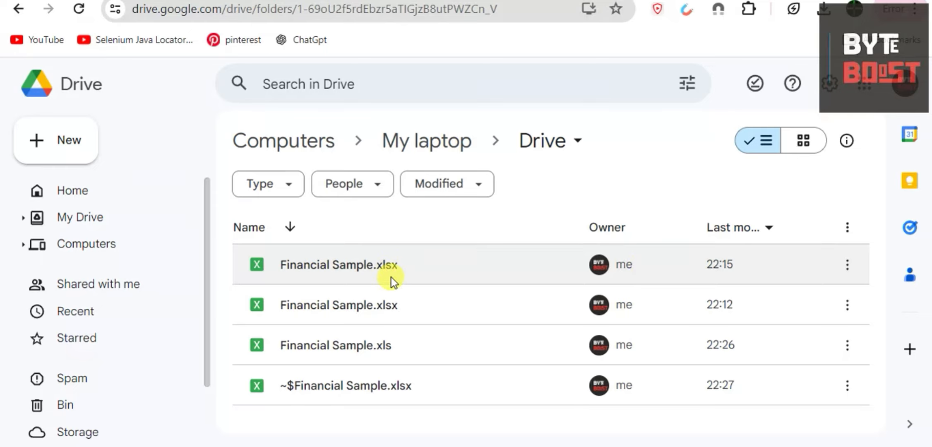
pyautogui.doubleClick(353, 266)
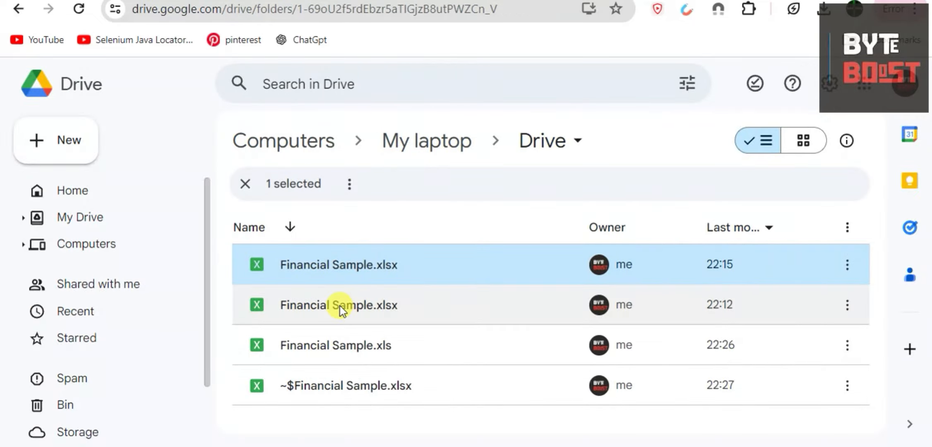
pyautogui.doubleClick(340, 306)
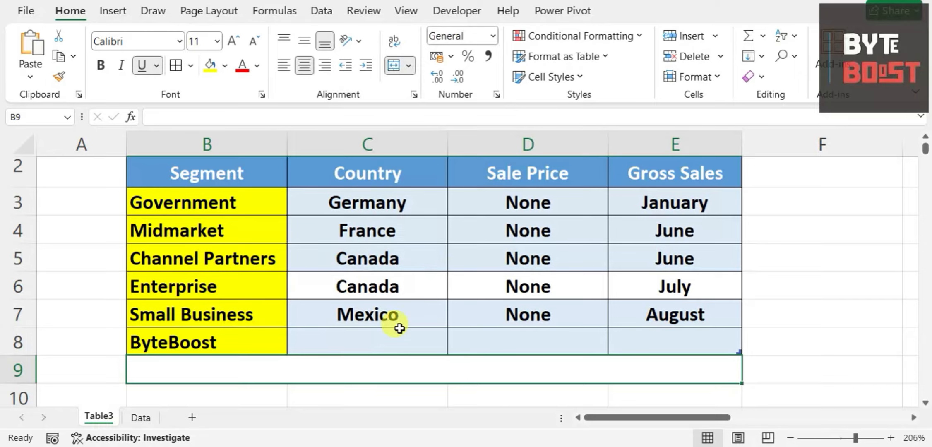
# Step: Review the Table3 sheet in Excel down to the ByteBoost entry in row 8
pyautogui.scroll(1, 390, 327)
pyautogui.scroll(-1, 322, 347)
pyautogui.scroll(1, 307, 331)
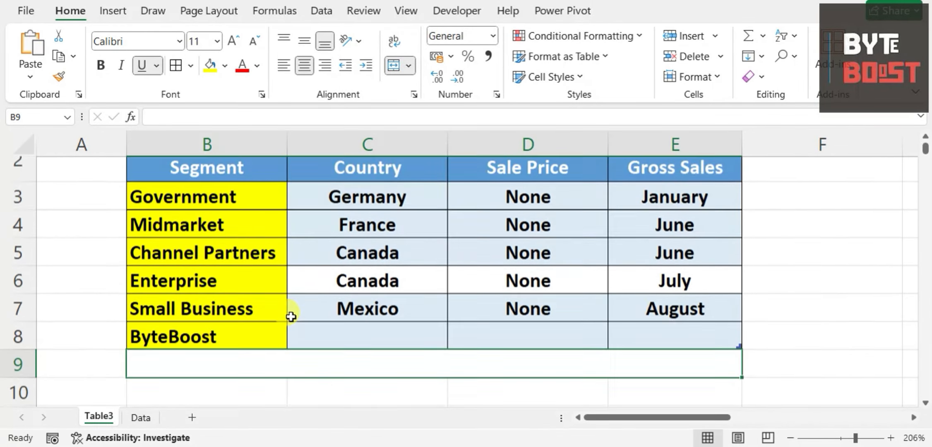
pyautogui.scroll(-1, 214, 229)
pyautogui.scroll(-1, 215, 229)
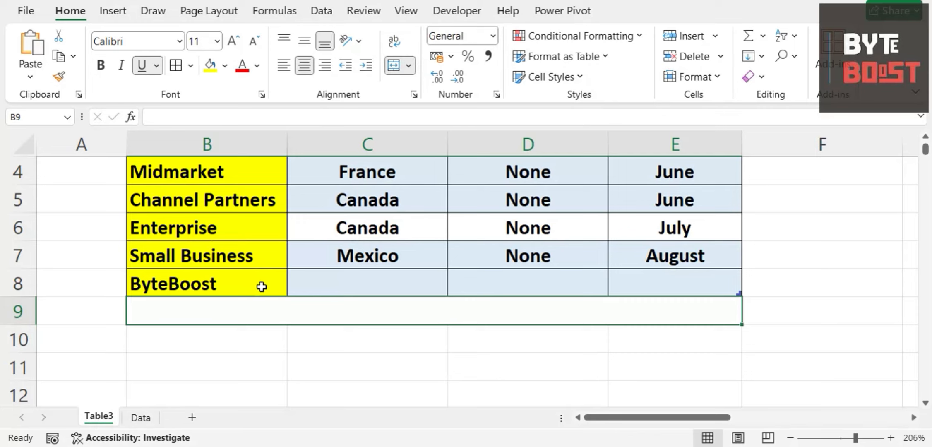
pyautogui.click(345, 278)
pyautogui.click(188, 281)
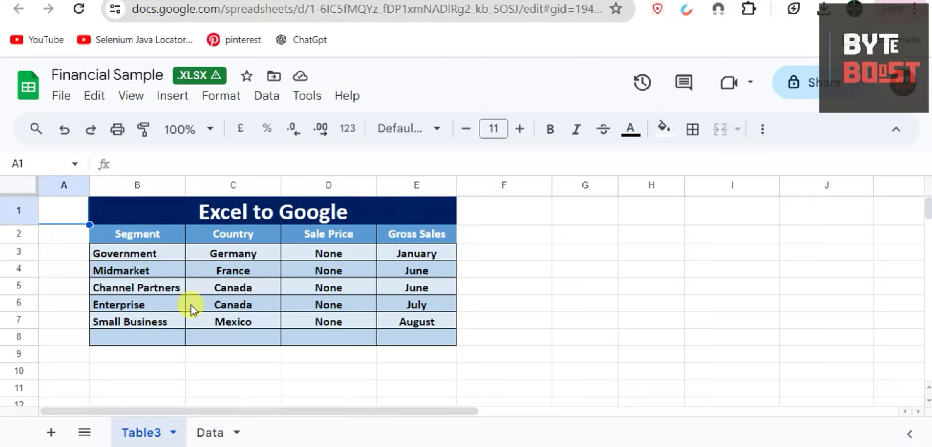
# Step: Reload Financial Sample in Google Sheets, dismiss the new-version notice and examine the table rows in B3:E8
pyautogui.click(79, 11)
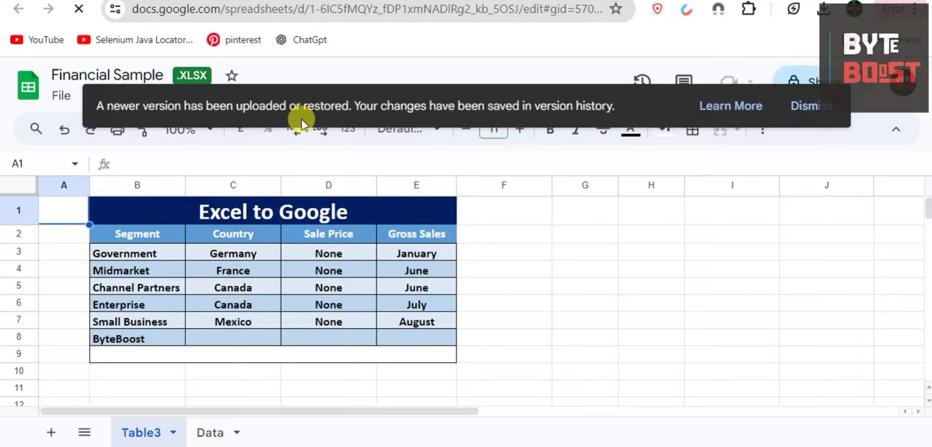
pyautogui.click(152, 334)
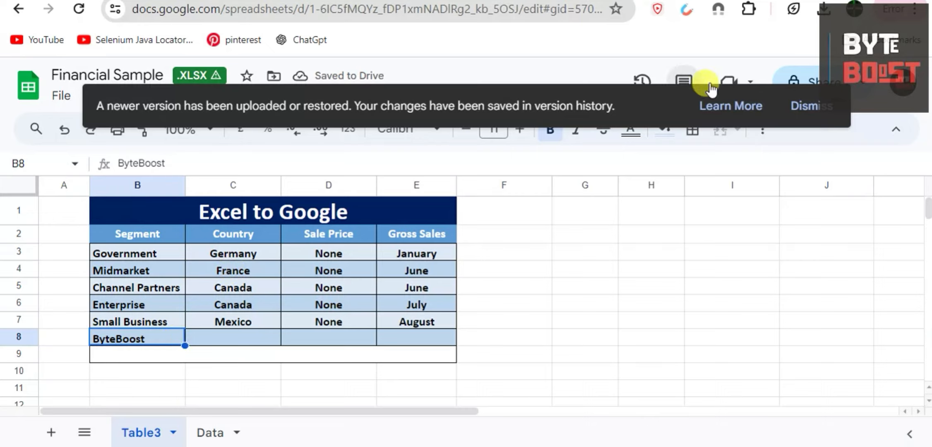
pyautogui.click(797, 106)
pyautogui.click(177, 326)
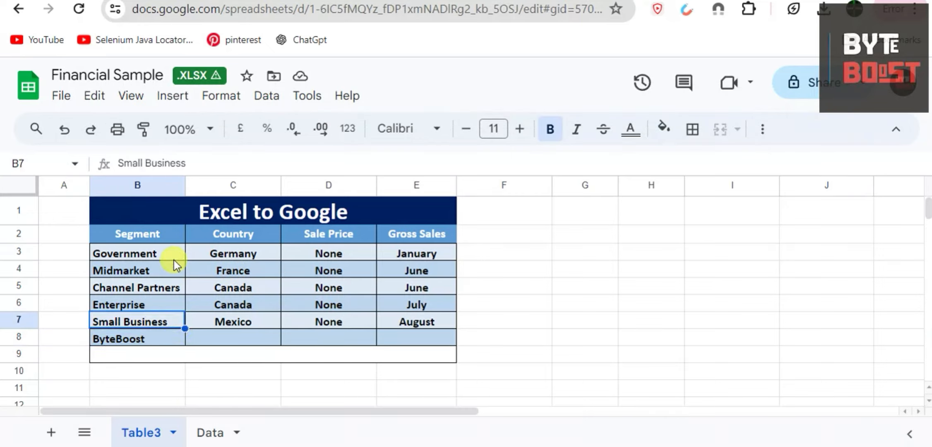
pyautogui.moveTo(166, 256); pyautogui.dragTo(443, 336)
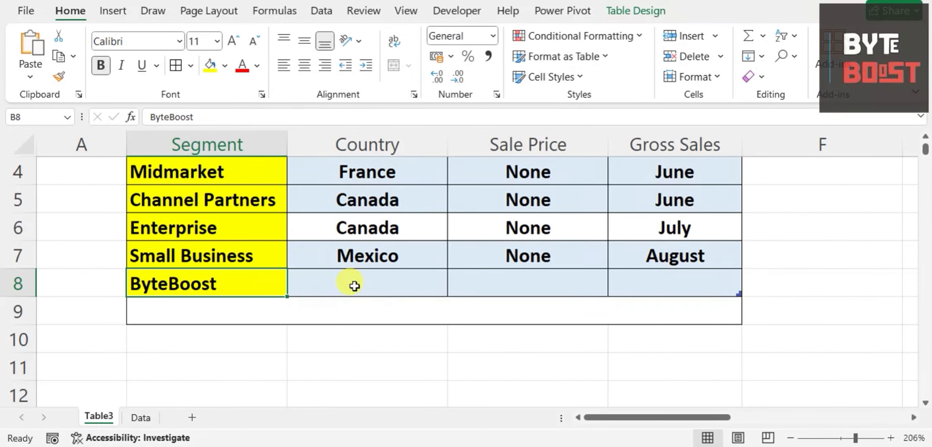
# Step: Copy the ByteBoost entry from B8 across the rest of row 8 up to column E in the Excel table
pyautogui.click(355, 286)
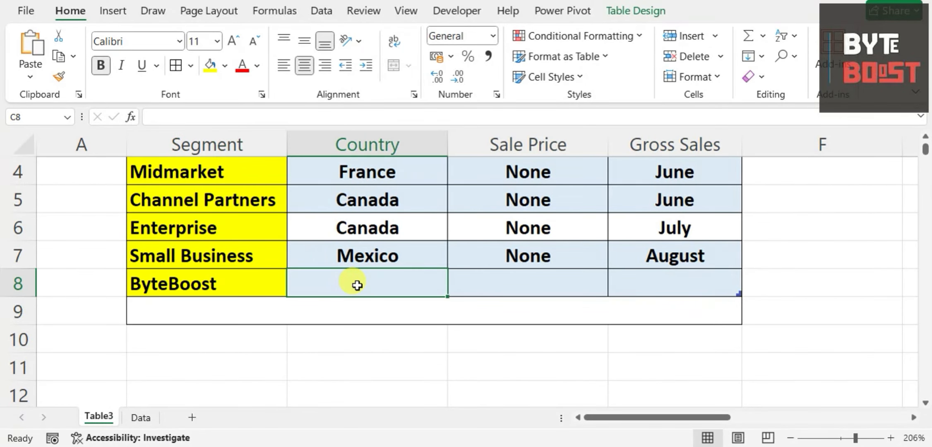
pyautogui.click(227, 284)
pyautogui.hotkey('ctrl', 'c')
pyautogui.moveTo(227, 284); pyautogui.dragTo(678, 280)
pyautogui.hotkey('ctrl', 'v')
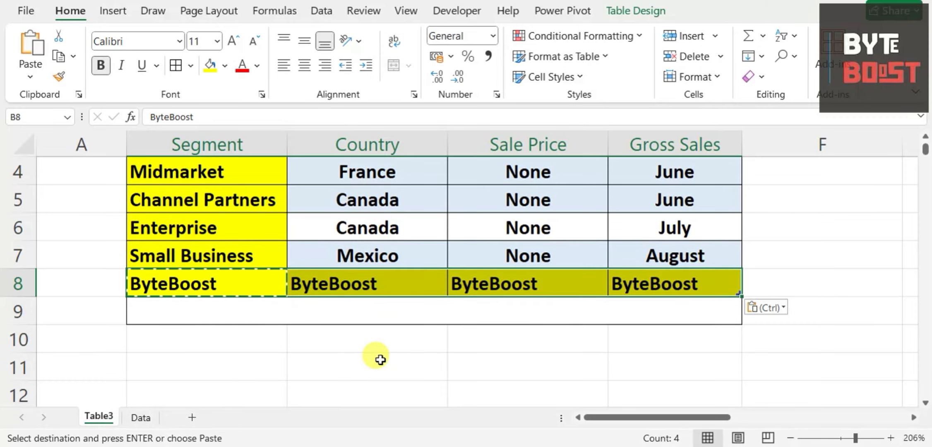
pyautogui.press('Escape')
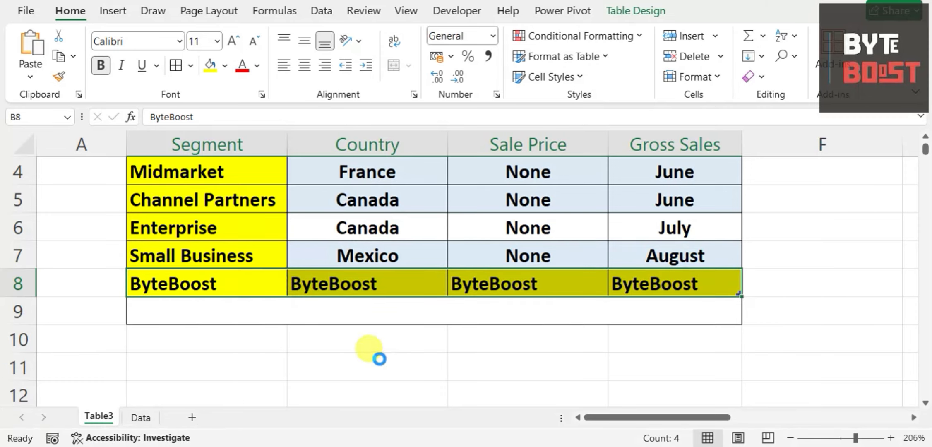
# Step: Switch back to Google Sheets, reload Financial Sample and check the synced entries in B8:E8
pyautogui.hotkey('alt', 'Tab')
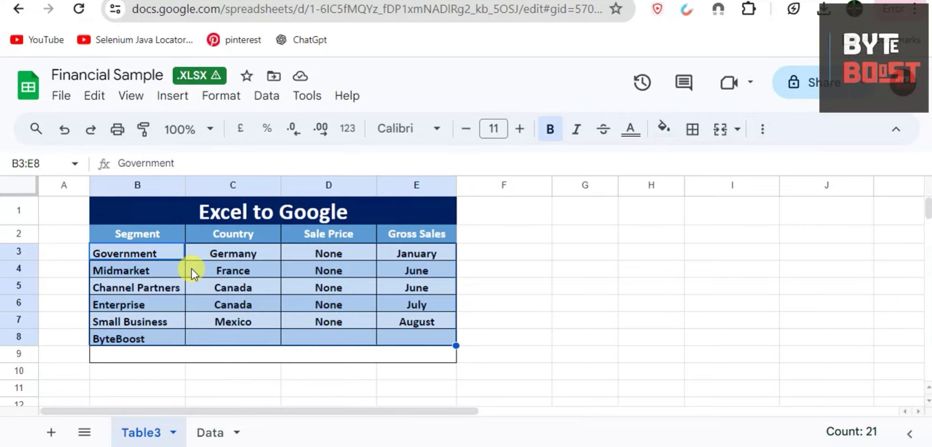
pyautogui.press('F5')
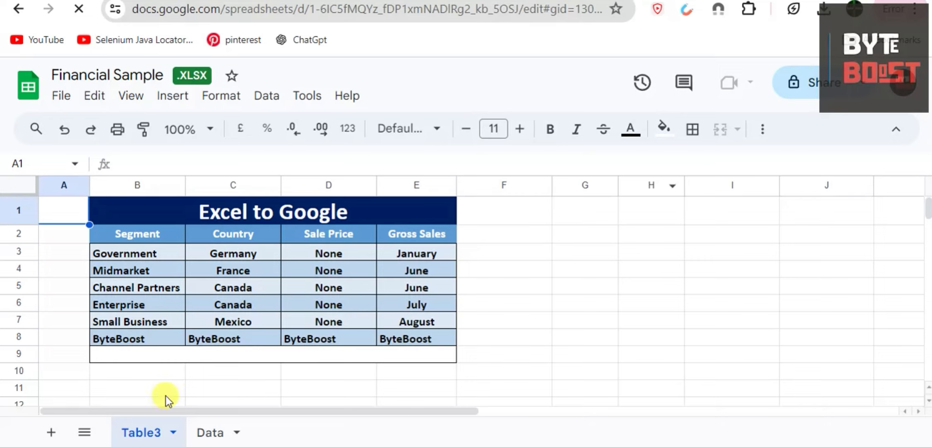
pyautogui.moveTo(111, 335); pyautogui.dragTo(425, 335)
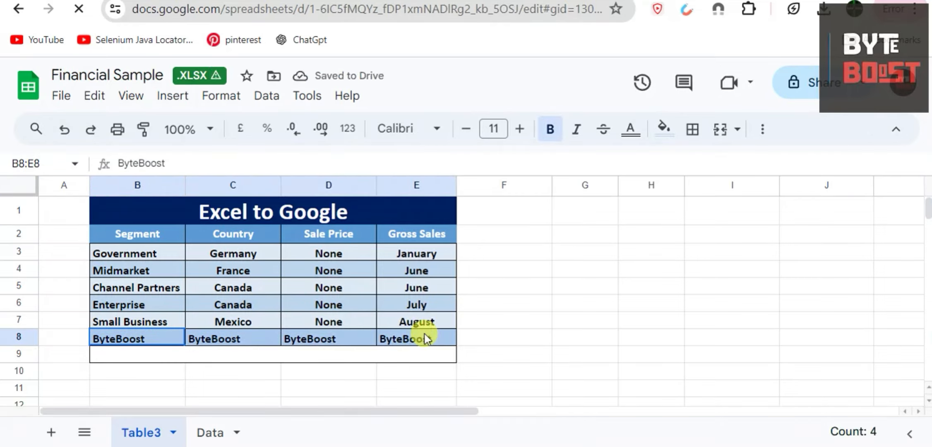